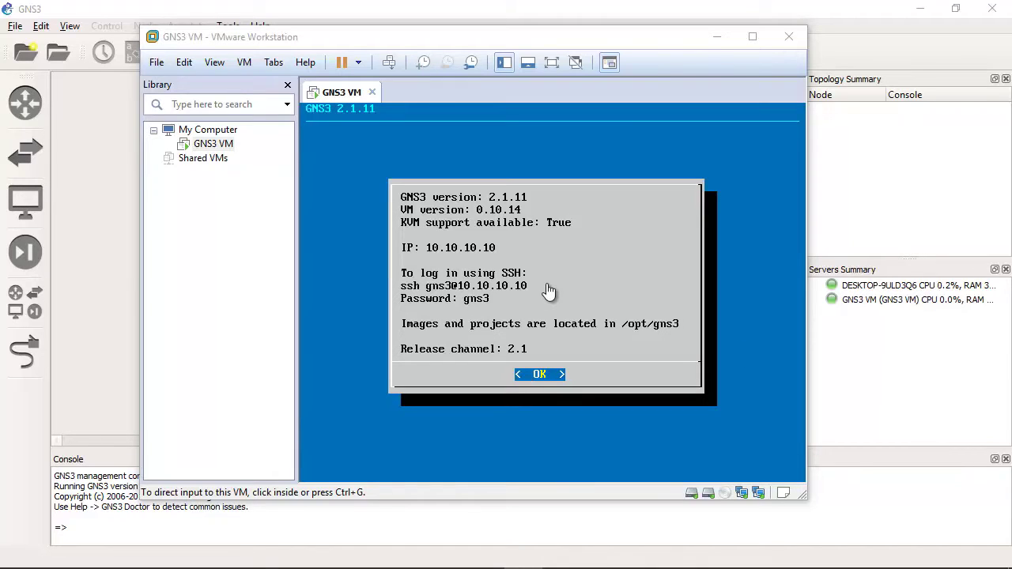
# - Dismiss the GNS3 VM information dialog and choose Shell from its console menu
pyautogui.click(547, 290)
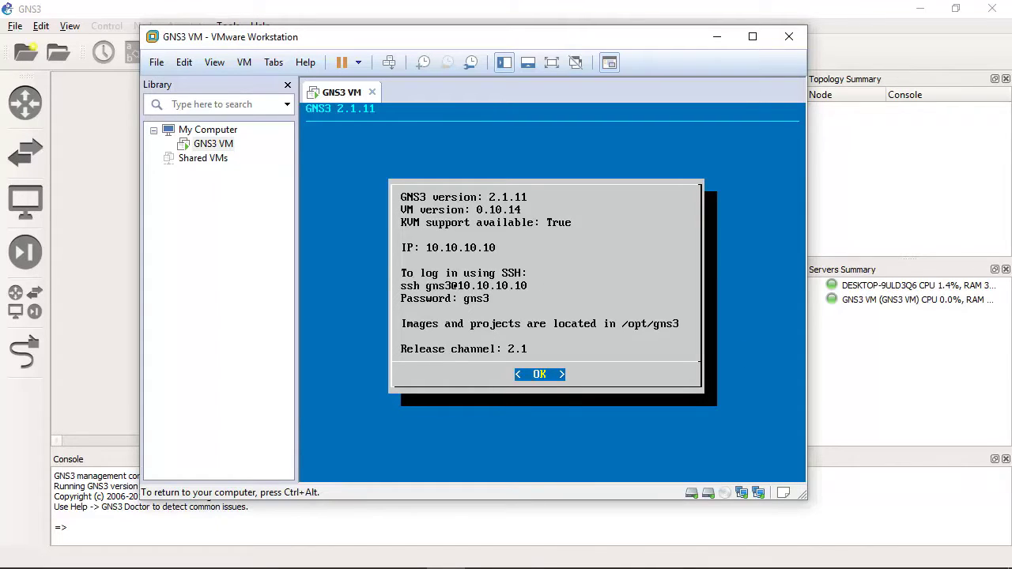
pyautogui.press('Return')
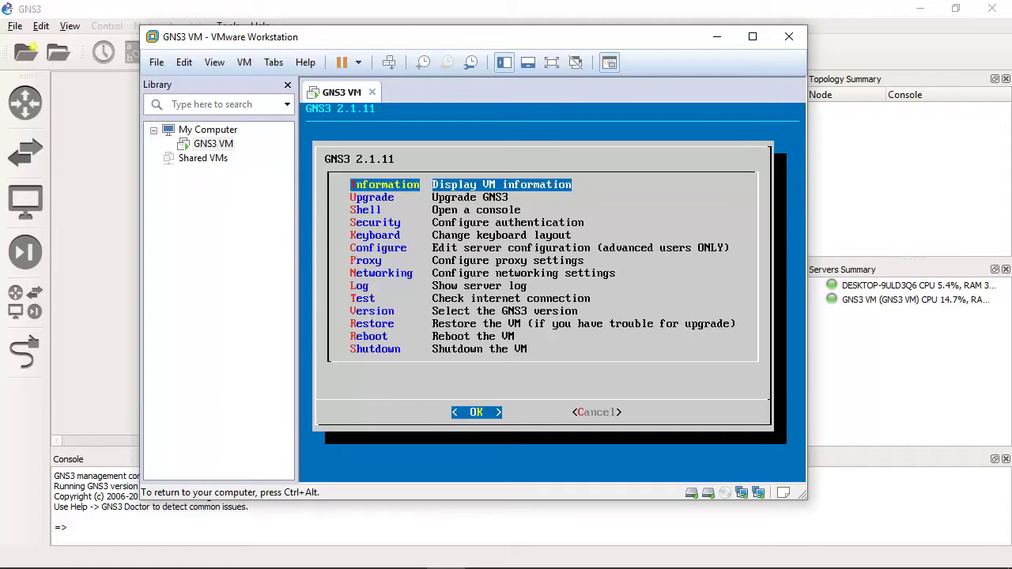
pyautogui.press('Down')
pyautogui.press('Down')
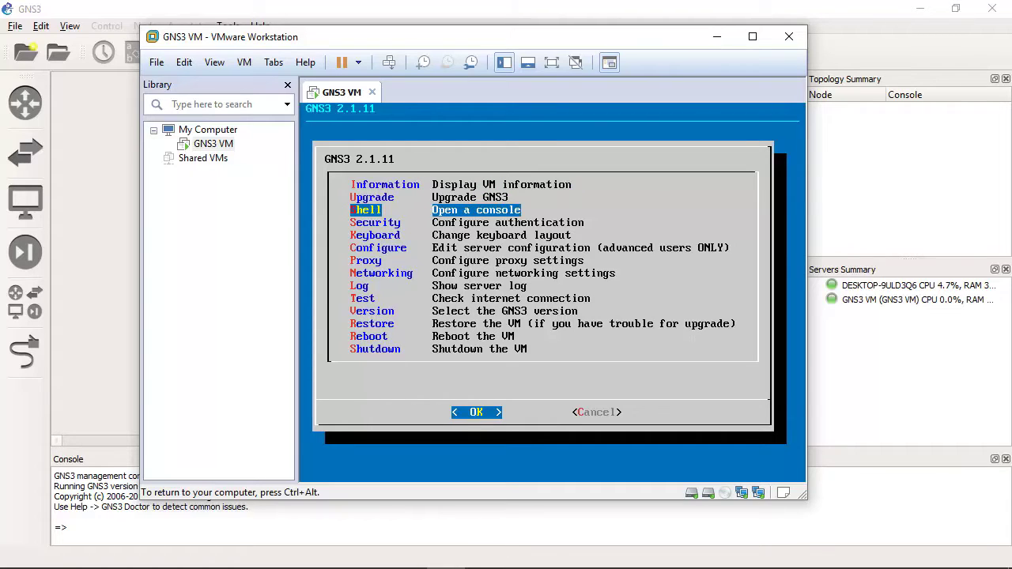
pyautogui.press('Return')
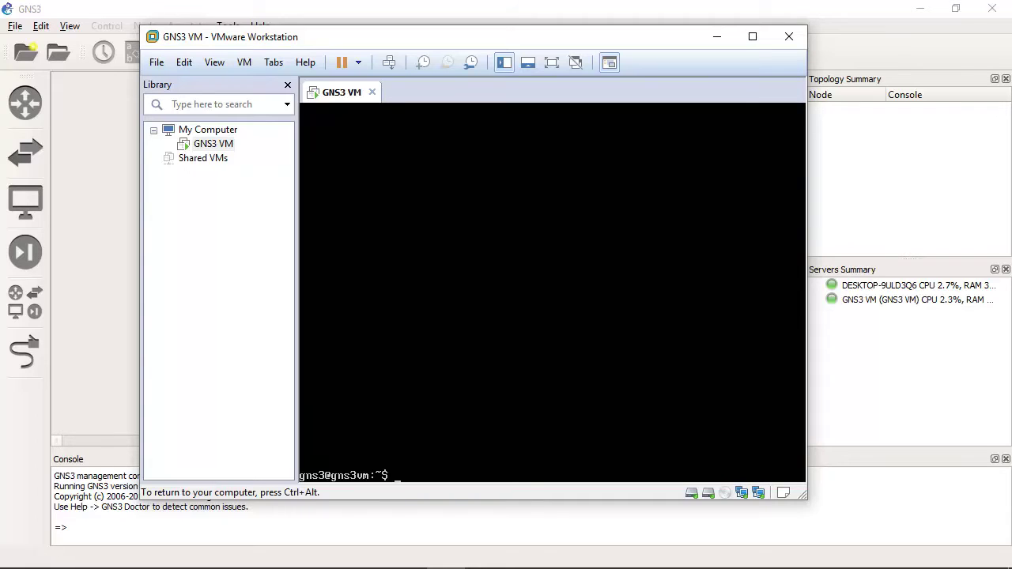
# - Ping google.com from the GNS3 VM shell, then stop it with Ctrl+C
pyautogui.write('ping google.com')
pyautogui.press('Return')
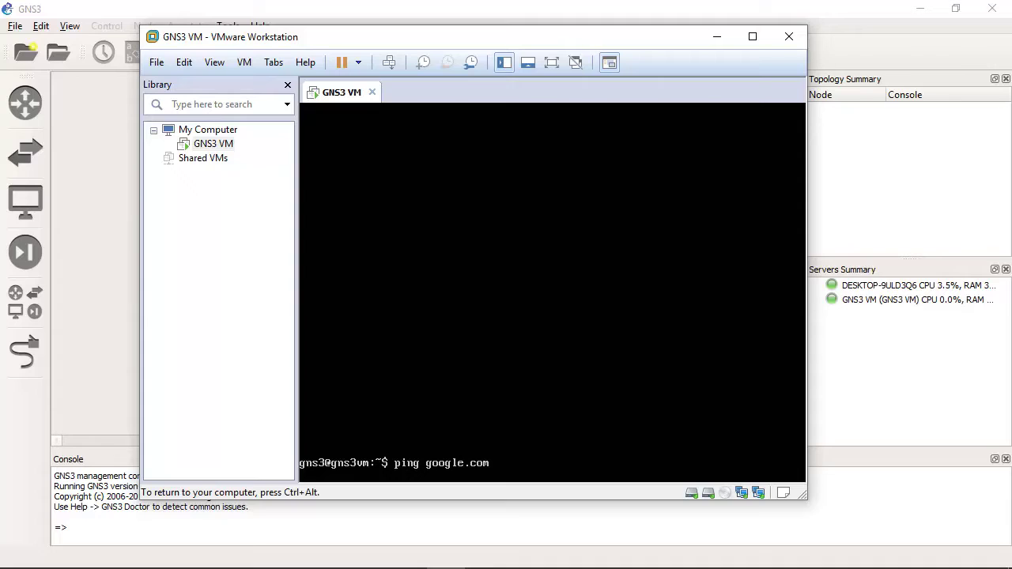
pyautogui.hotkey('ctrl', 'c')
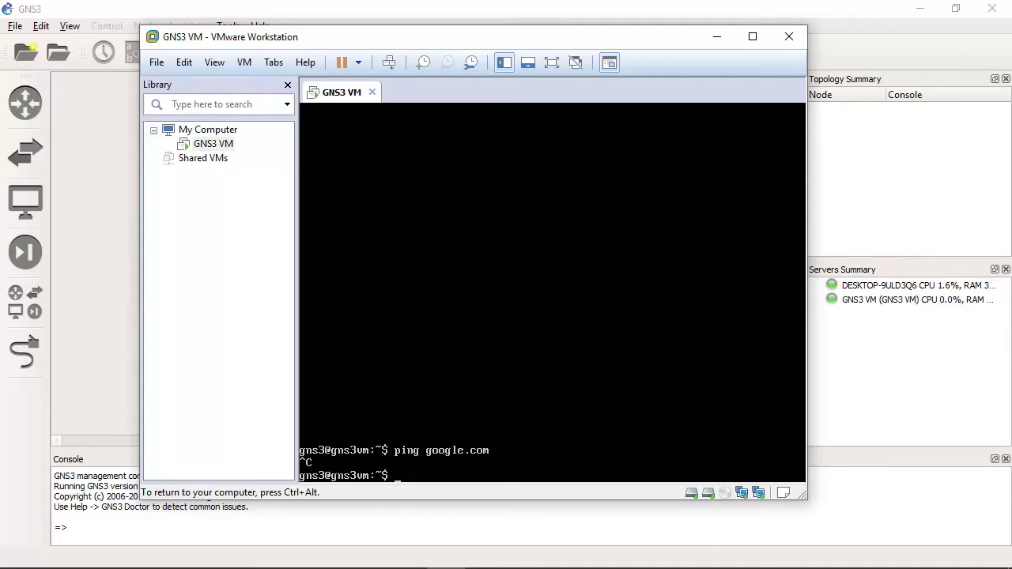
# - Run exit twice to leave the shell and return to the welcome screen
pyautogui.write('exit')
pyautogui.press('Return')
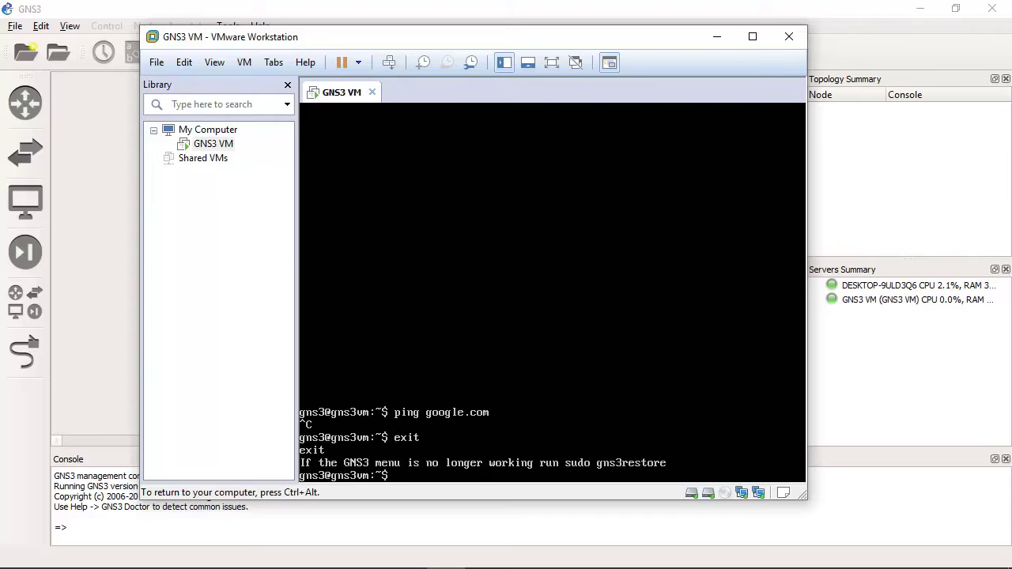
pyautogui.write('exit')
pyautogui.press('Return')
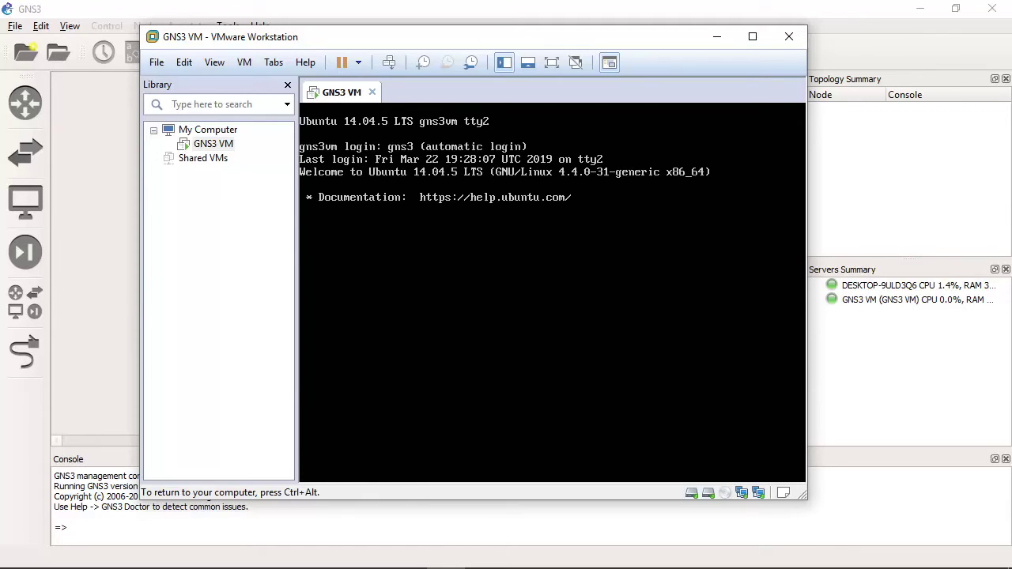
# - Set the GNS3 VM's Network Adapter 2 to Bridged, replicating physical network connection state
pyautogui.hotkey('ctrl', 'alt')
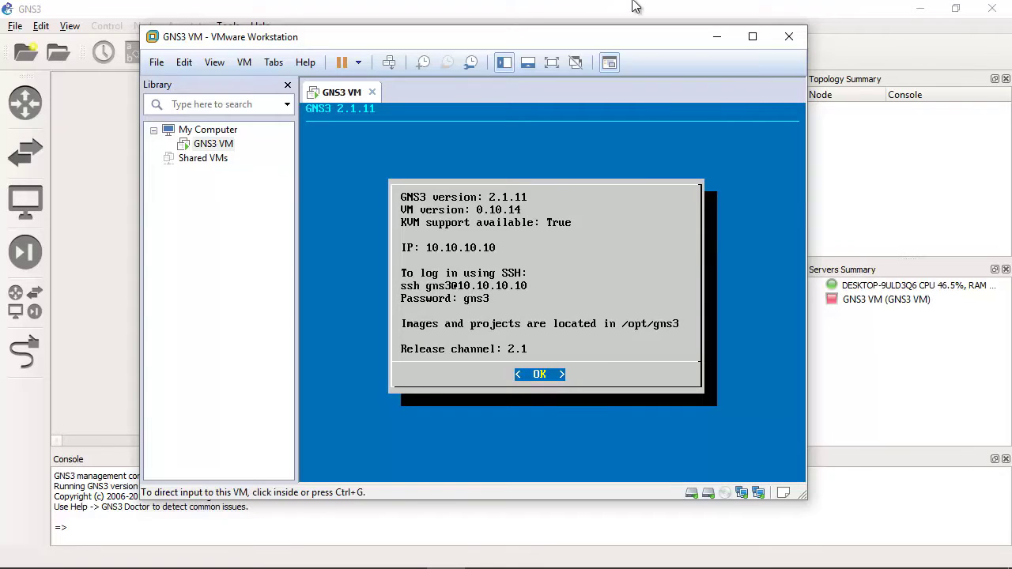
pyautogui.rightClick(204, 150)
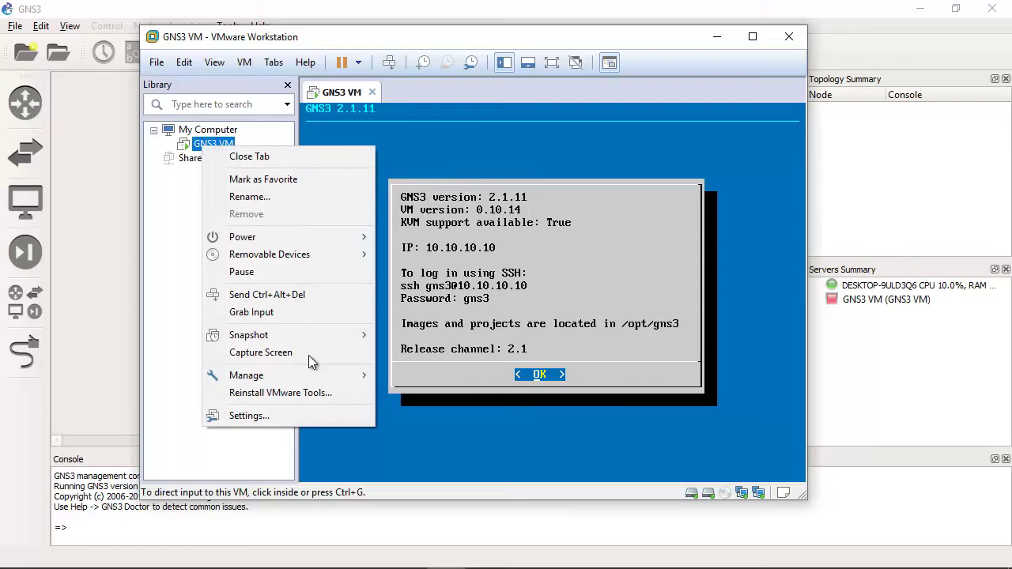
pyautogui.click(329, 415)
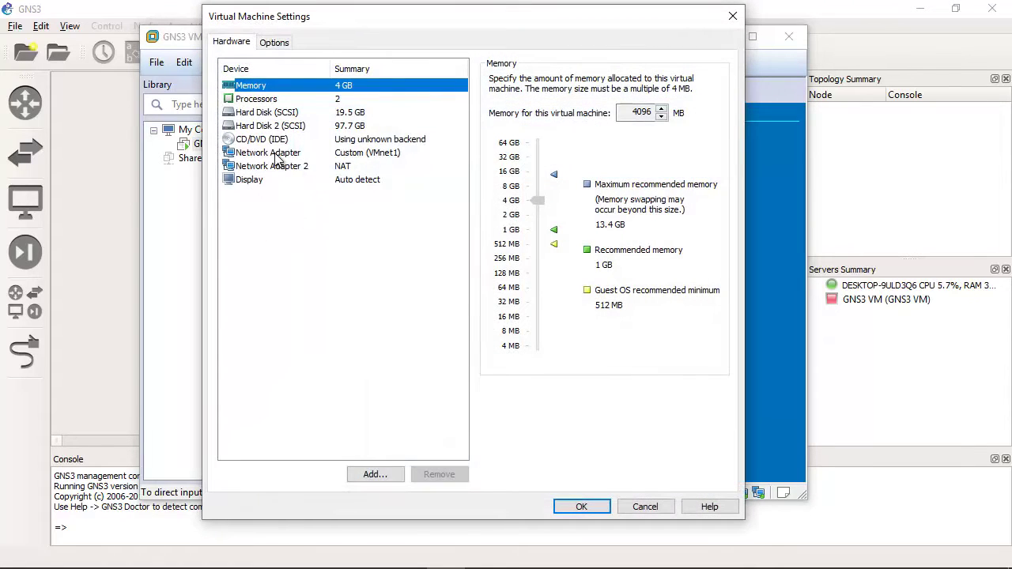
pyautogui.click(267, 180)
pyautogui.click(281, 169)
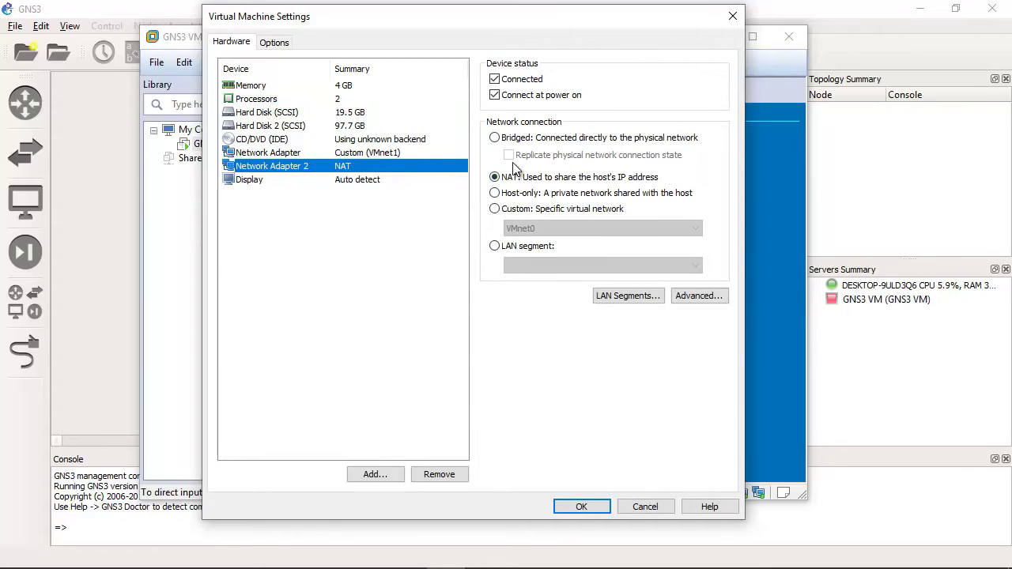
pyautogui.click(510, 137)
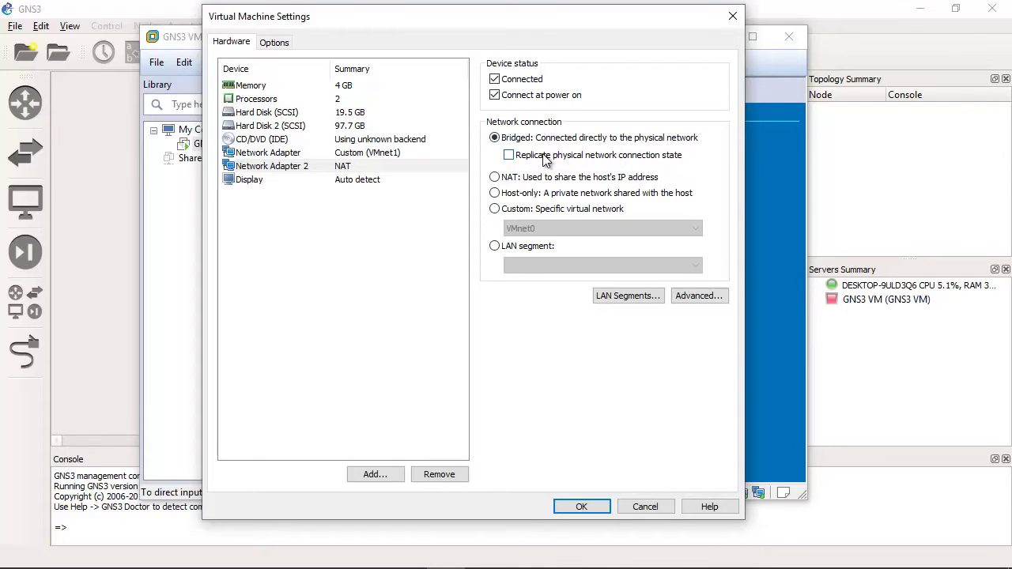
pyautogui.click(544, 157)
pyautogui.click(583, 510)
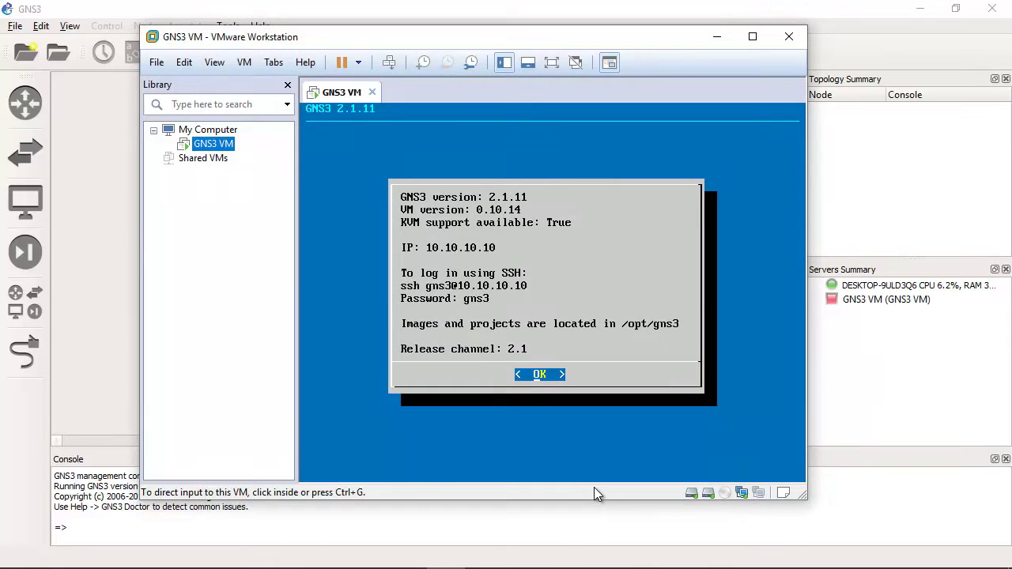
# - Choose Networking in the GNS3 VM menu and accept the reboot warning to edit /etc/network/interfaces
pyautogui.click(646, 264)
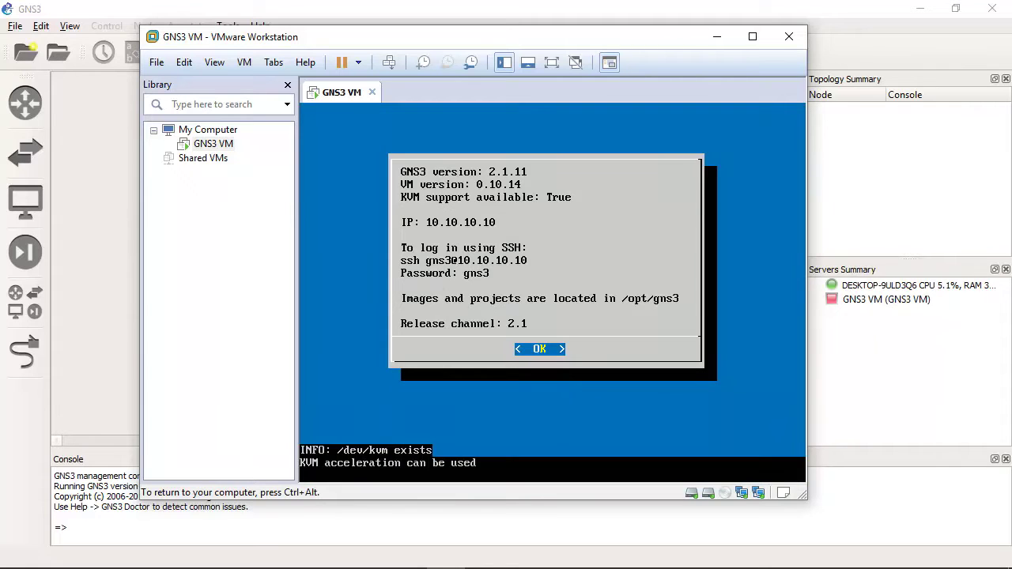
pyautogui.press('Return')
pyautogui.press('Down')
pyautogui.press('Down')
pyautogui.press('Down')
pyautogui.press('Down')
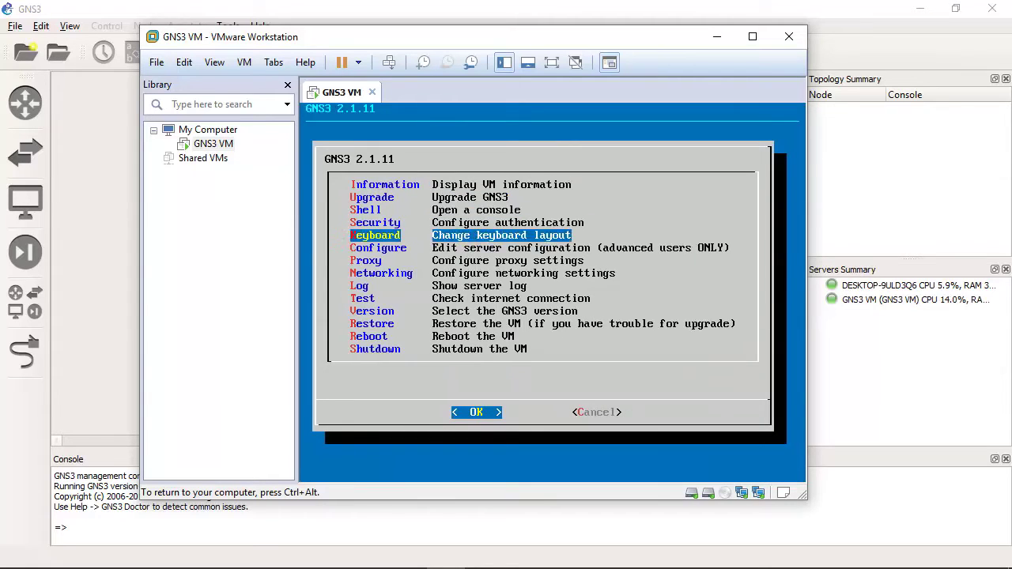
pyautogui.press('Down')
pyautogui.press('Down')
pyautogui.press('Down')
pyautogui.press('Return')
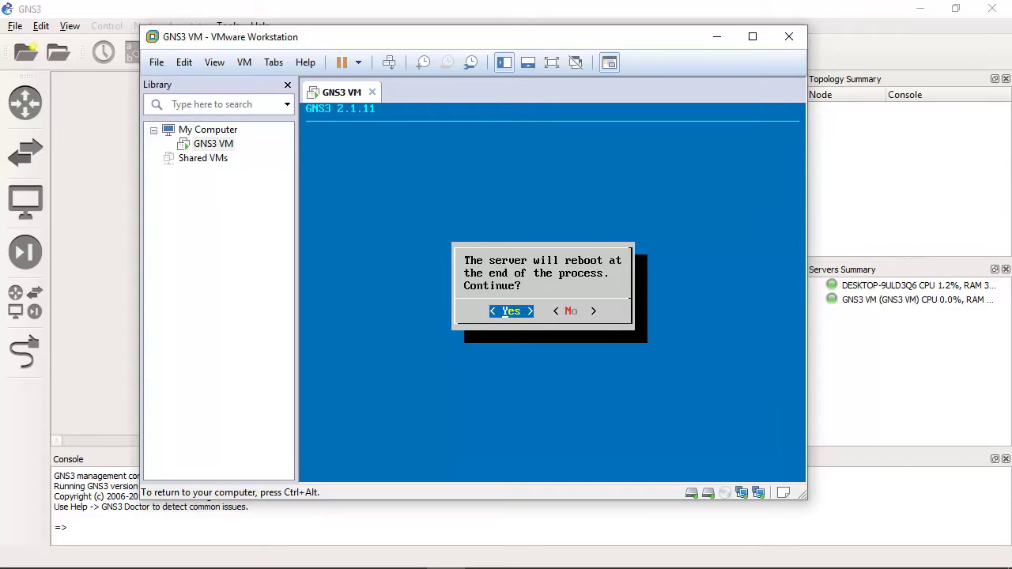
pyautogui.press('Return')
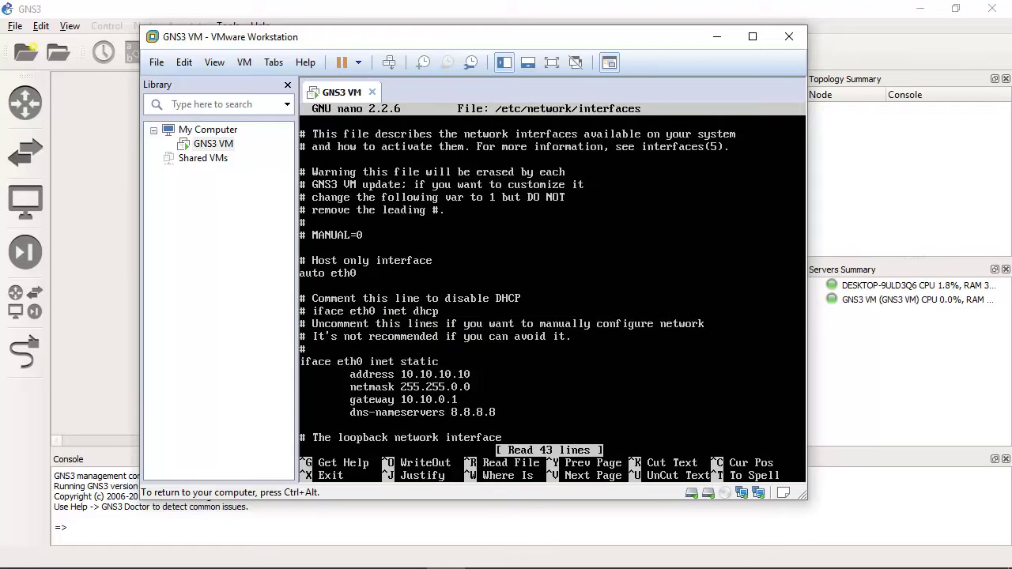
# - Comment out 'iface eth0 inet dhcp' and review the static 10.10.10.10 eth0 lines
pyautogui.press('Down')
pyautogui.press('Down')
pyautogui.press('Down')
pyautogui.press('Down')
pyautogui.press('Down')
pyautogui.press('Down')
pyautogui.press('Down')
pyautogui.press('Down')
pyautogui.press('Down')
pyautogui.press('Down')
pyautogui.press('Down')
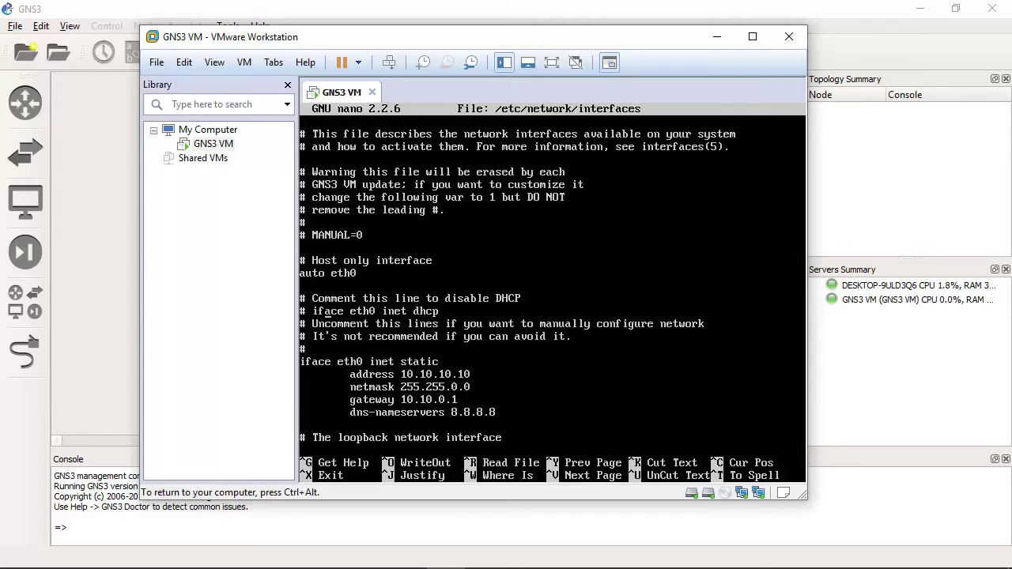
pyautogui.press('BackSpace')
pyautogui.press('BackSpace')
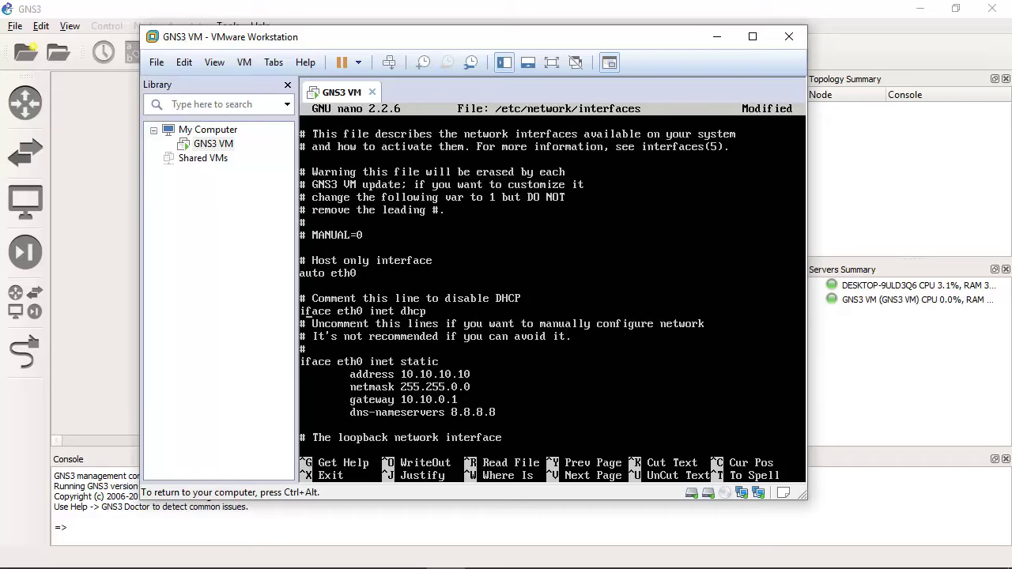
pyautogui.write('#')
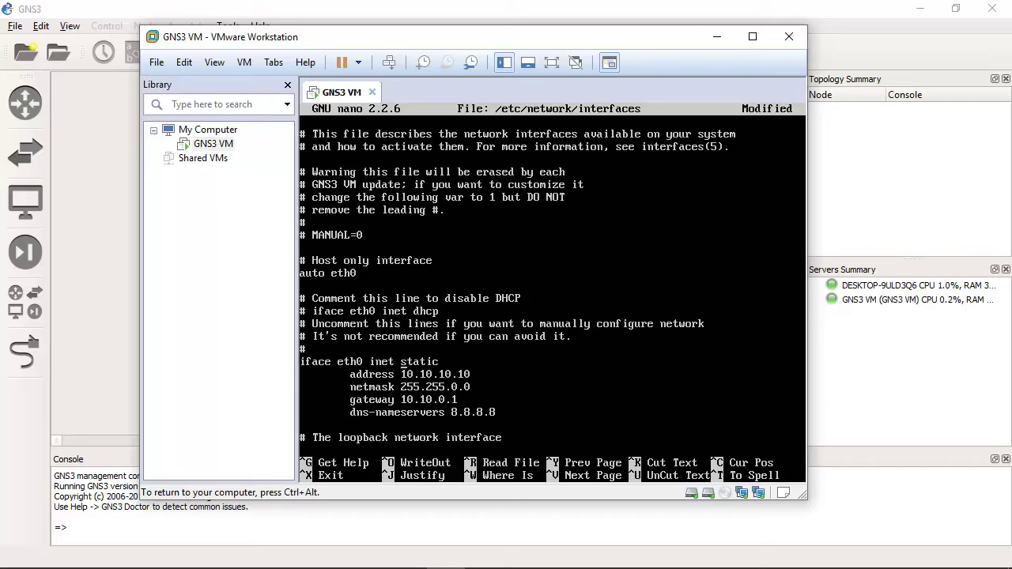
pyautogui.click(324, 362)
pyautogui.click(411, 412)
# - Add a '# Internet Connection' comment line after the eth0 block
pyautogui.press('Return')
pyautogui.press('Return')
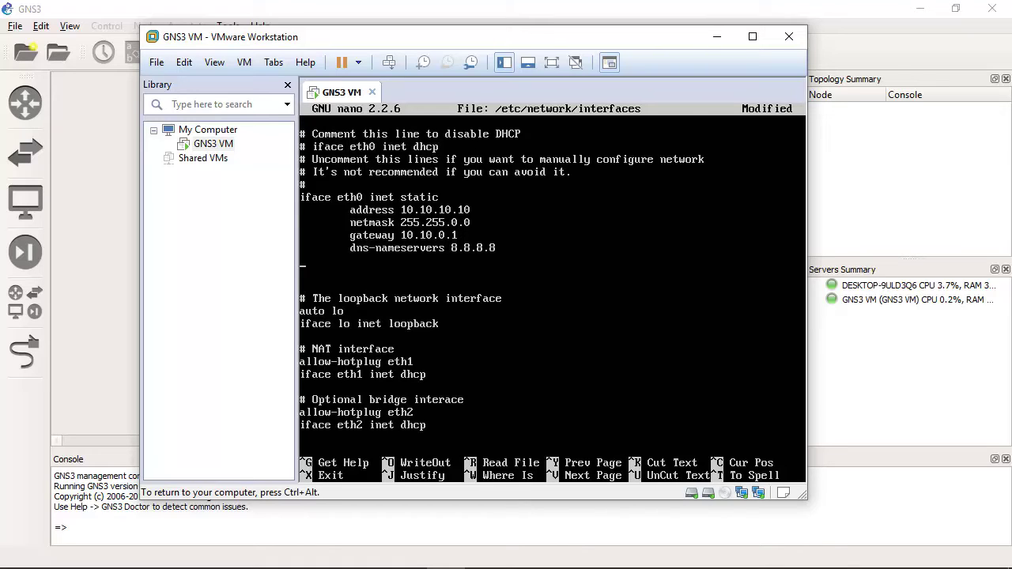
pyautogui.press('Return')
pyautogui.write('#')
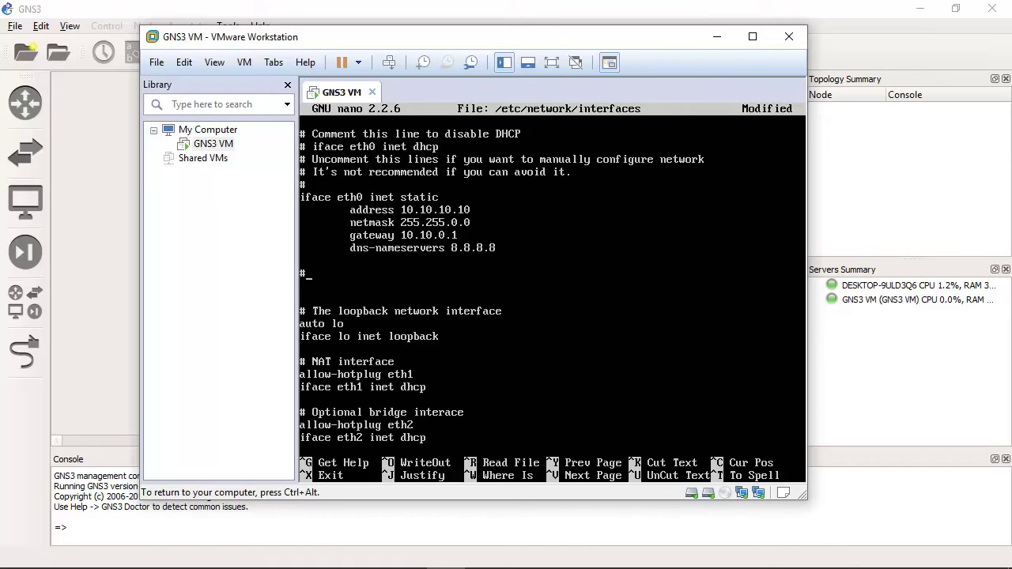
pyautogui.write(' Internet connection')
pyautogui.press('Left')
pyautogui.press('Left')
pyautogui.press('Left')
pyautogui.press('Left')
pyautogui.press('Left')
pyautogui.press('Left')
pyautogui.press('Left')
pyautogui.press('Left')
pyautogui.press('Left')
pyautogui.press('BackSpace')
pyautogui.write('C')
# - Add 'auto eth1' and 'iface eth1 inet dhcp', and comment out eth0's gateway and DNS lines
pyautogui.write('auto eht')
pyautogui.write('1')
pyautogui.press('BackSpace')
pyautogui.press('BackSpace')
pyautogui.press('BackSpace')
pyautogui.write('th1')
pyautogui.press('Return')
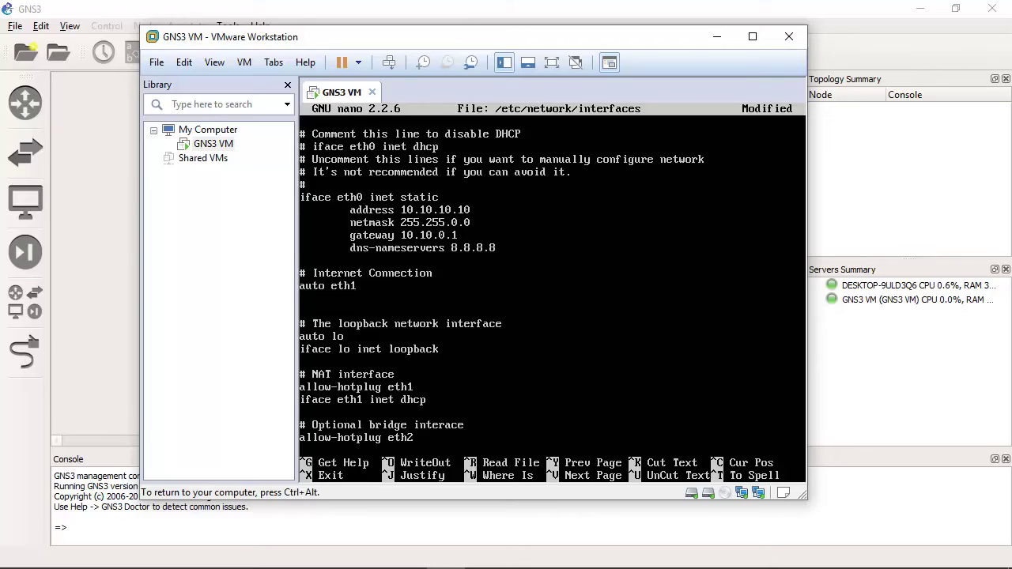
pyautogui.write('iface eth1 inet dhcp')
pyautogui.write('#       #')
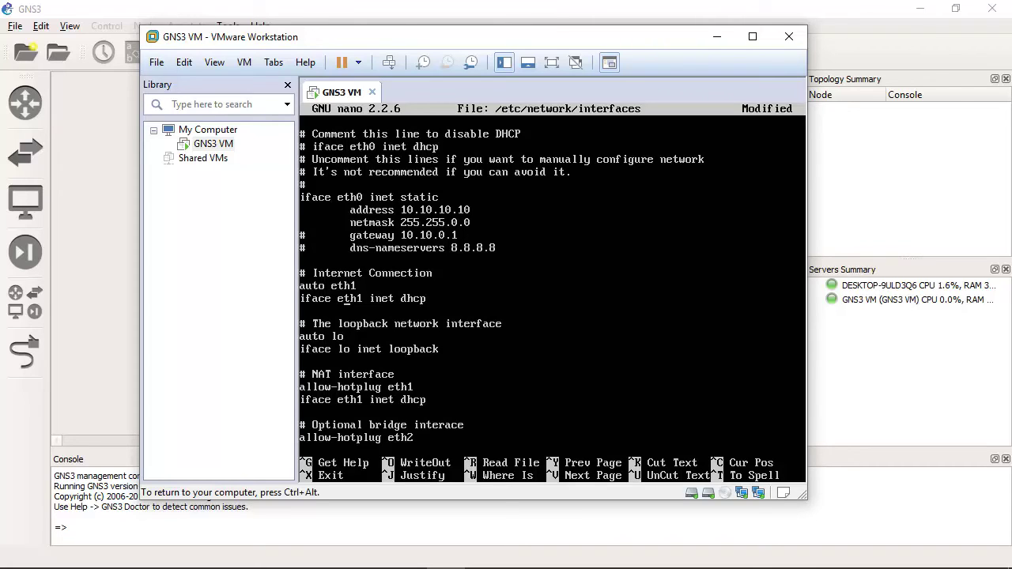
pyautogui.press('Up')
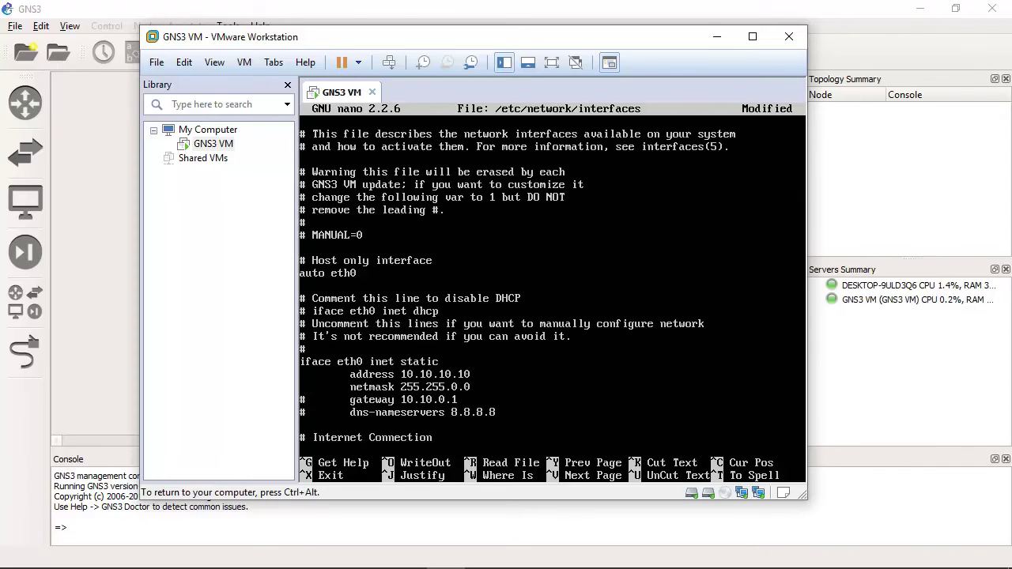
pyautogui.press('Delete')
pyautogui.press('Delete')
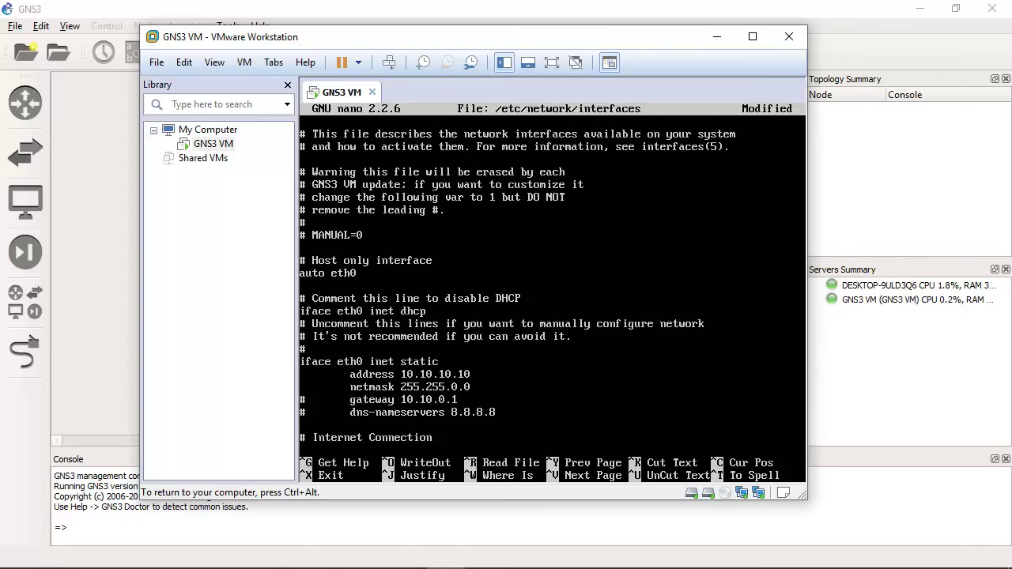
pyautogui.write('#')
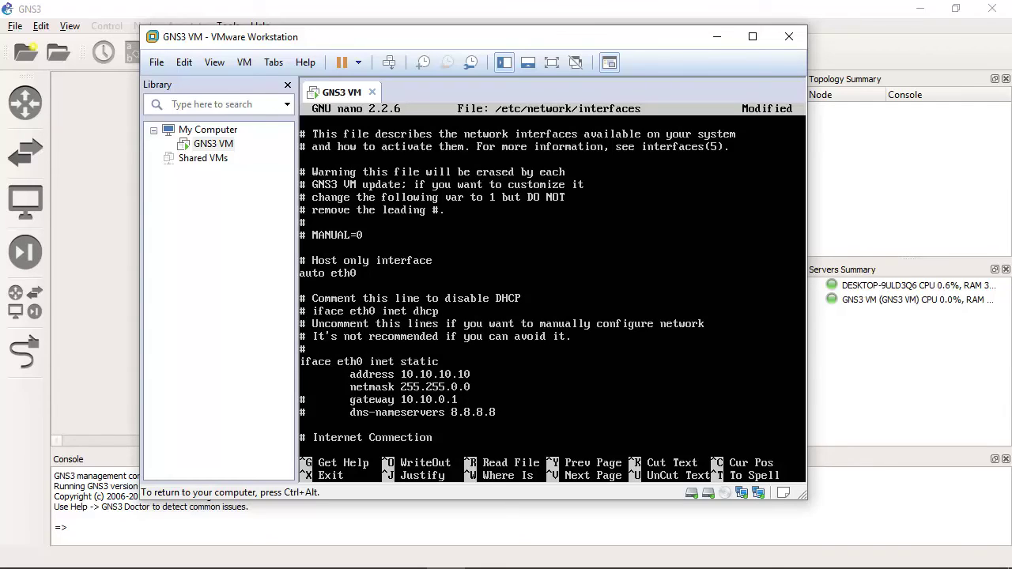
pyautogui.press('Down')
pyautogui.press('Down')
pyautogui.press('Down')
pyautogui.press('Down')
pyautogui.press('Down')
pyautogui.press('Down')
pyautogui.press('Down')
pyautogui.press('Down')
pyautogui.press('Down')
pyautogui.press('Down')
pyautogui.press('Down')
pyautogui.press('Down')
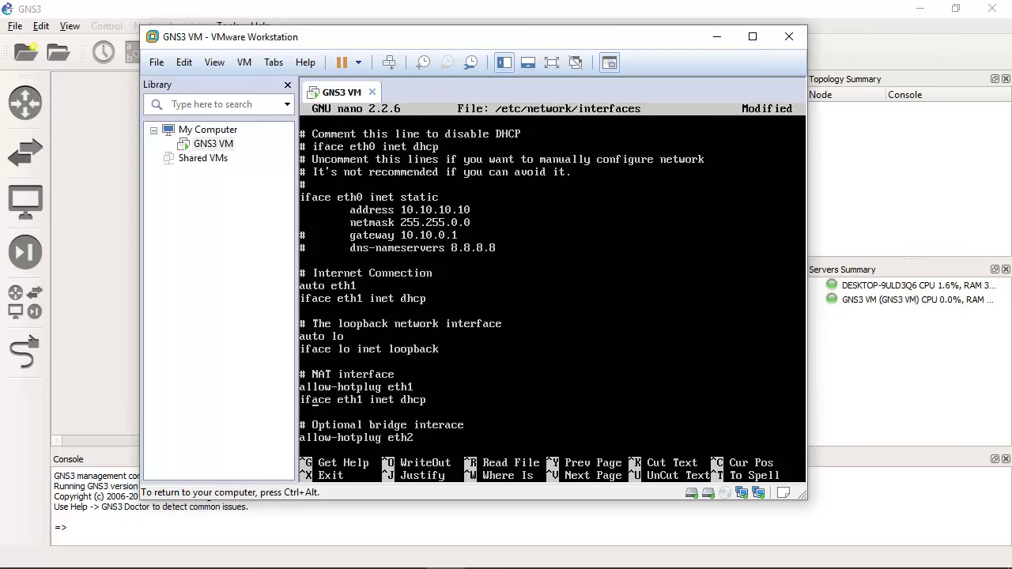
pyautogui.press('Down')
pyautogui.press('Down')
pyautogui.press('Down')
pyautogui.press('Down')
pyautogui.press('Down')
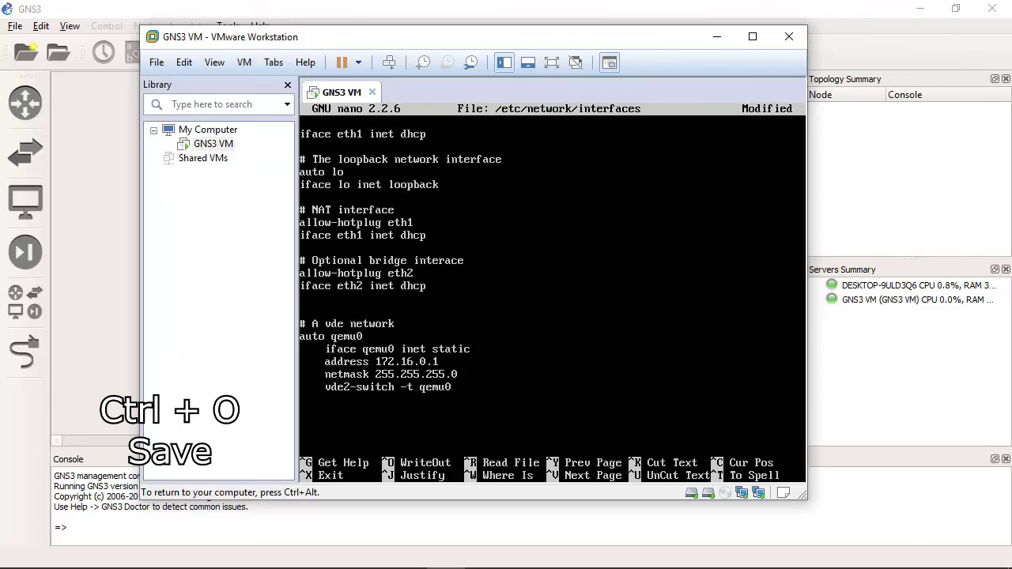
# - Write /etc/network/interfaces to disk and exit nano so the GNS3 VM reboots
pyautogui.hotkey('ctrl', 'o')
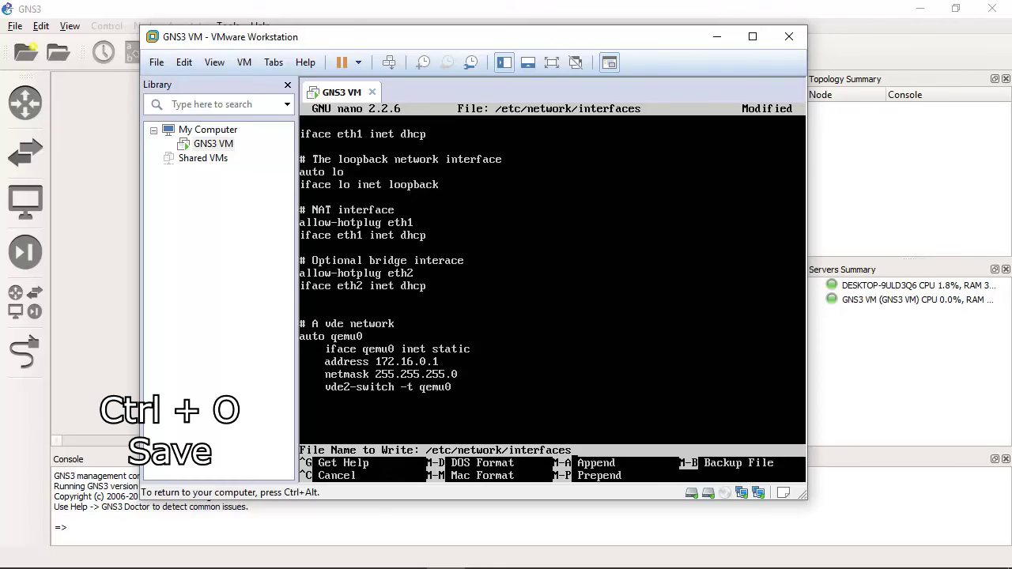
pyautogui.press('Return')
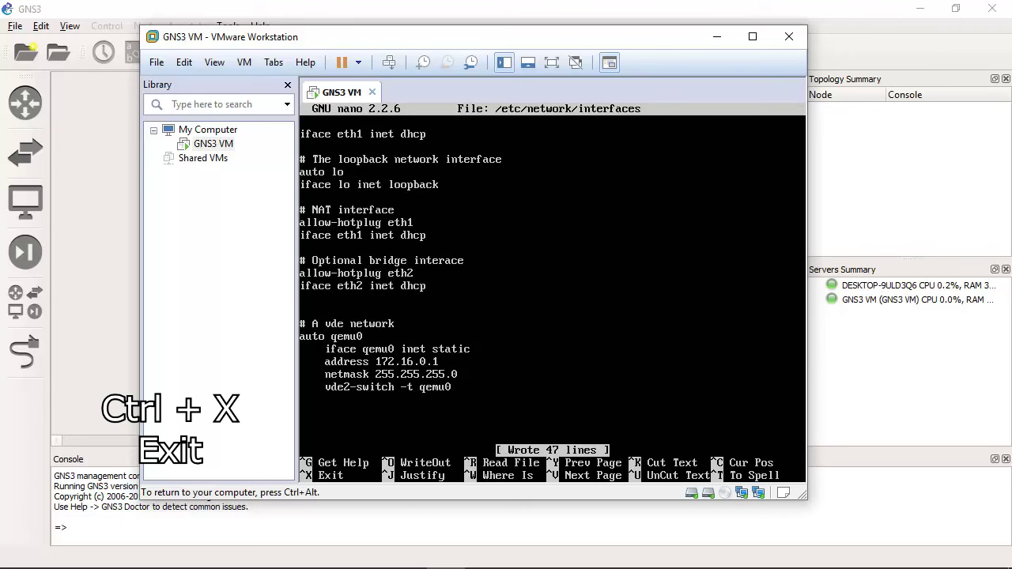
pyautogui.hotkey('ctrl', 'x')
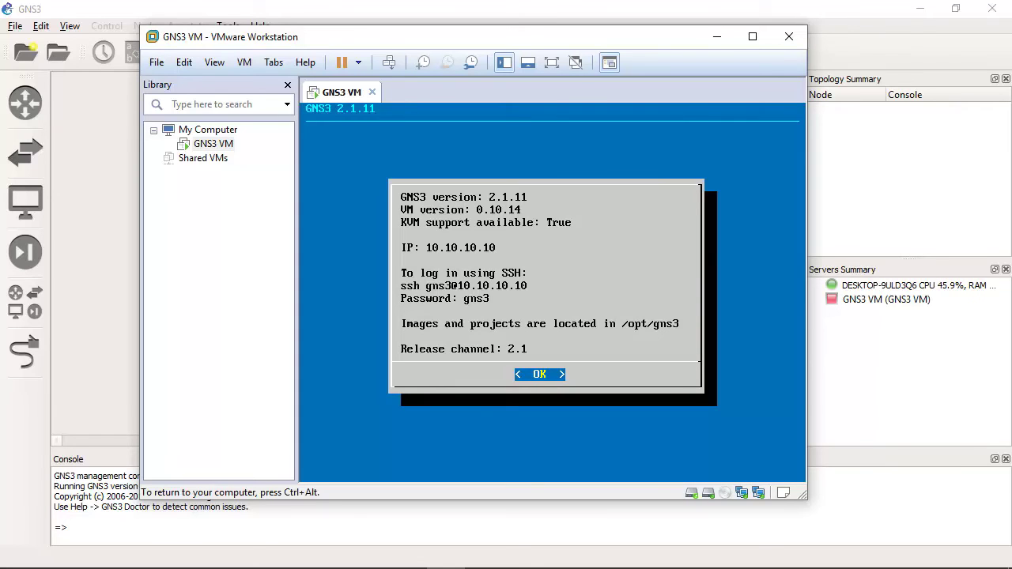
# - Open the Shell on the rebooted GNS3 VM and type 'ping google.com'
pyautogui.press('Return')
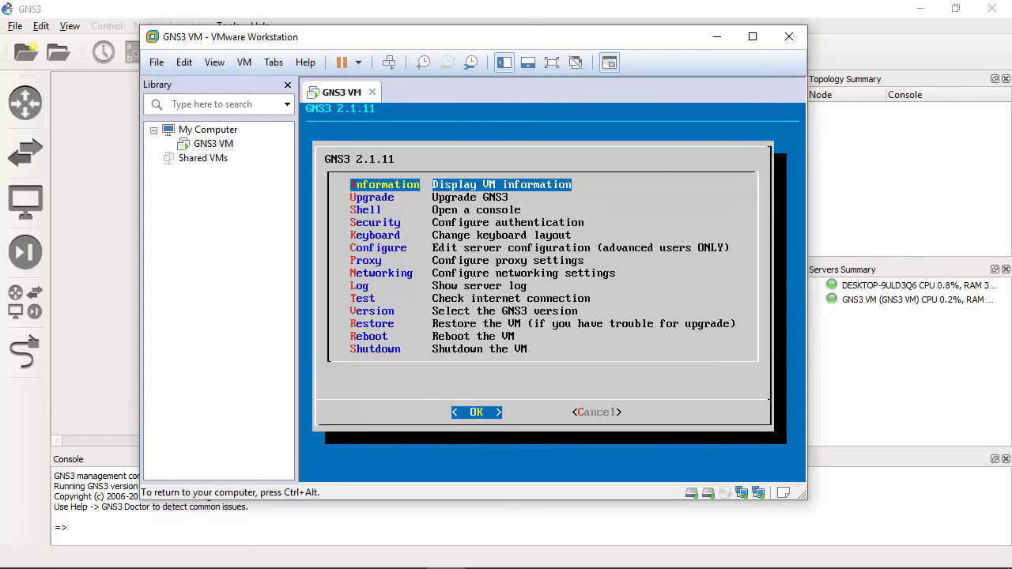
pyautogui.press('Down')
pyautogui.press('Down')
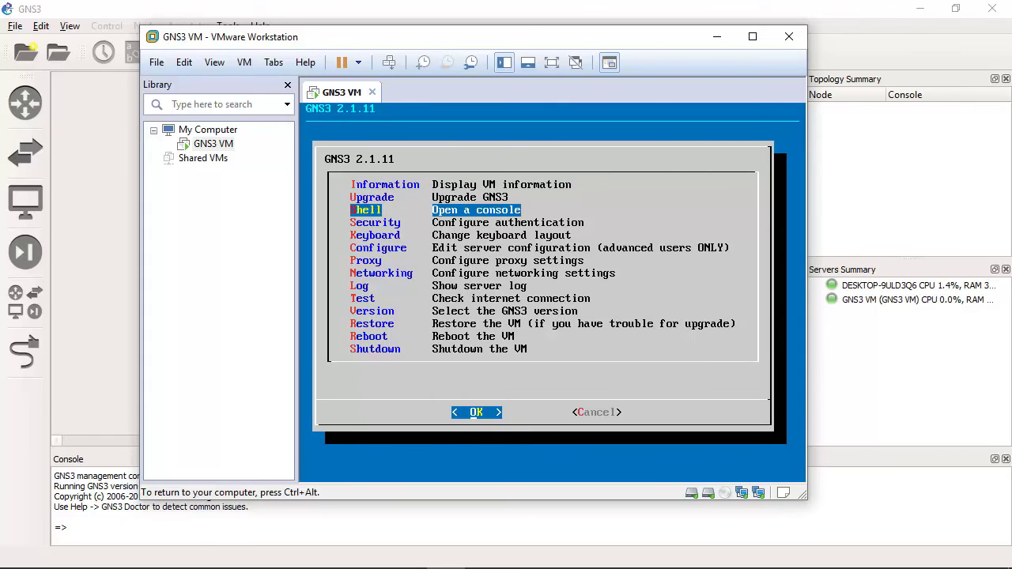
pyautogui.press('Return')
pyautogui.write('ping')
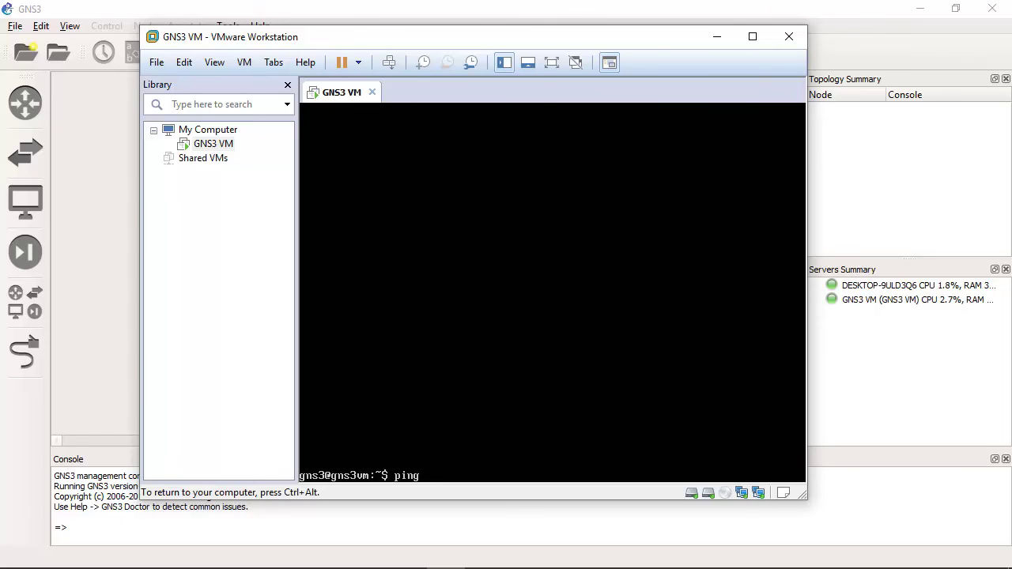
pyautogui.write(' google.com')
# - Run the ping to google.com, confirm 0% packet loss, then exit the shell twice
pyautogui.press('Return')
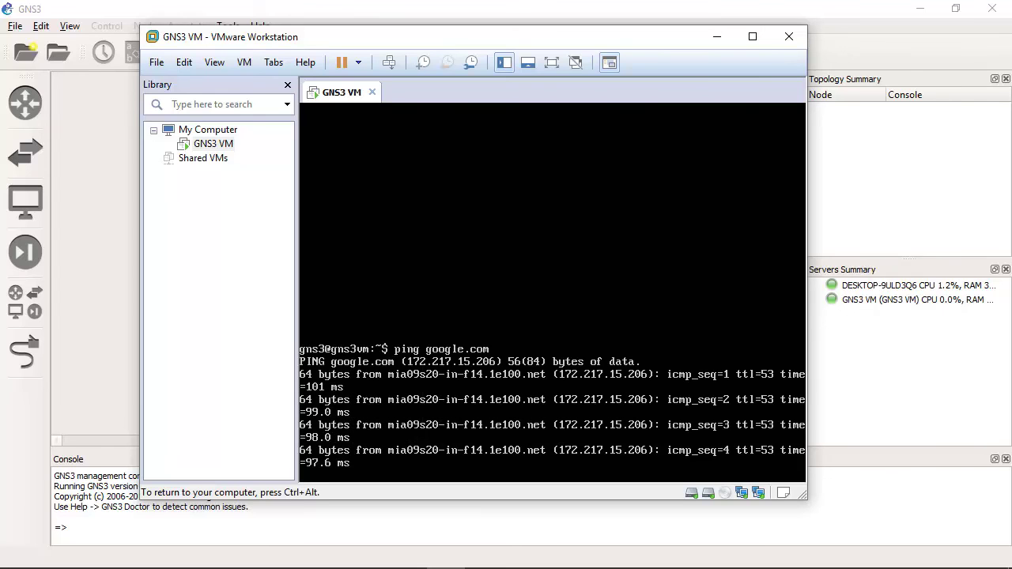
pyautogui.hotkey('ctrl', 'c')
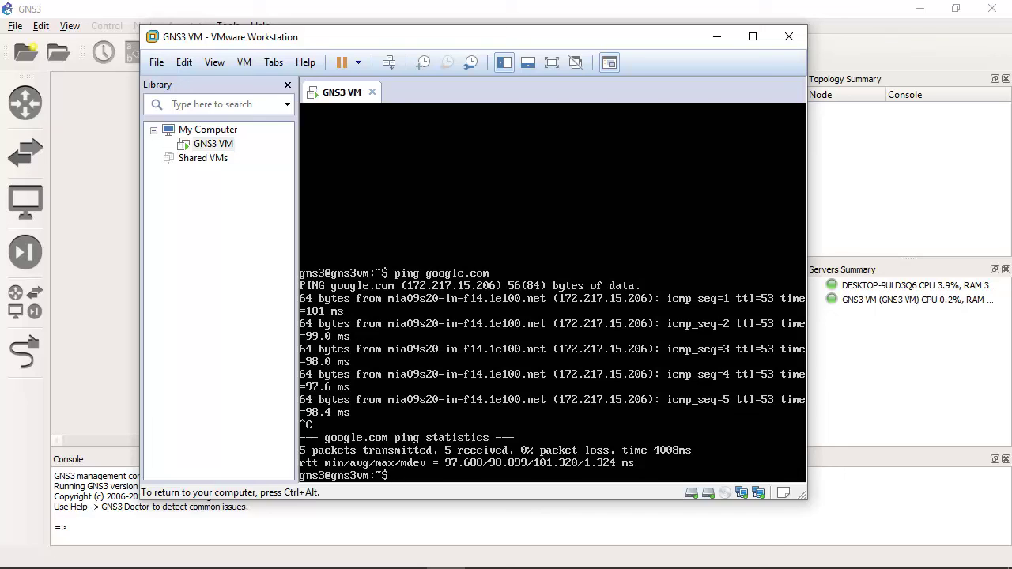
pyautogui.write('exit')
pyautogui.press('Return')
pyautogui.write('exit')
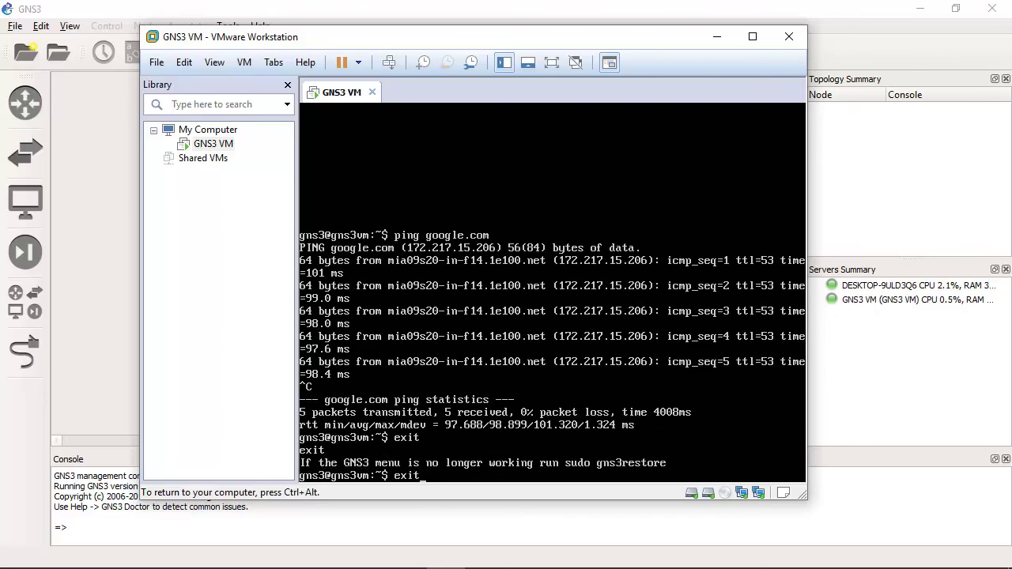
pyautogui.press('Return')
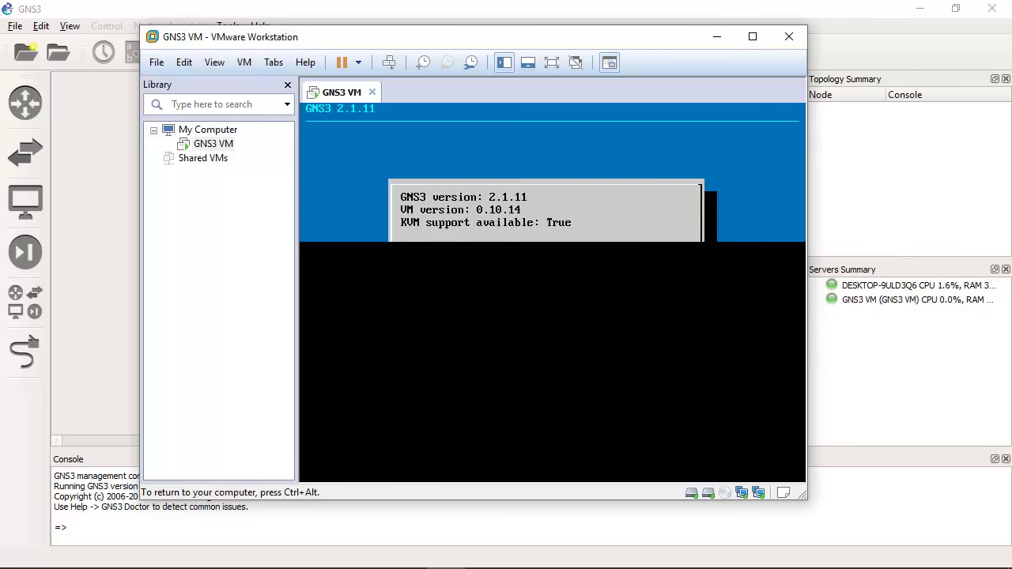